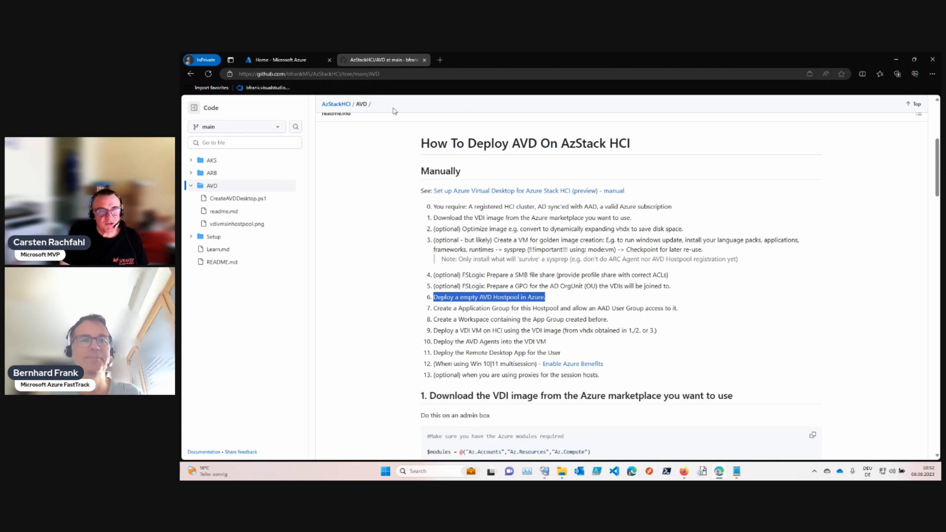
# Switch to the Azure portal home page and open the Azure Virtual Desktop service.
pyautogui.click(308, 62)
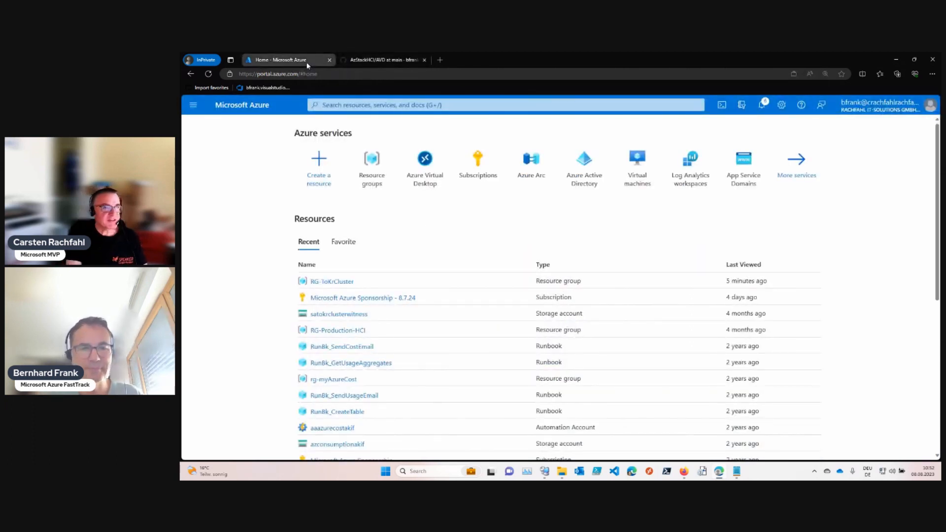
pyautogui.moveTo(425, 159)
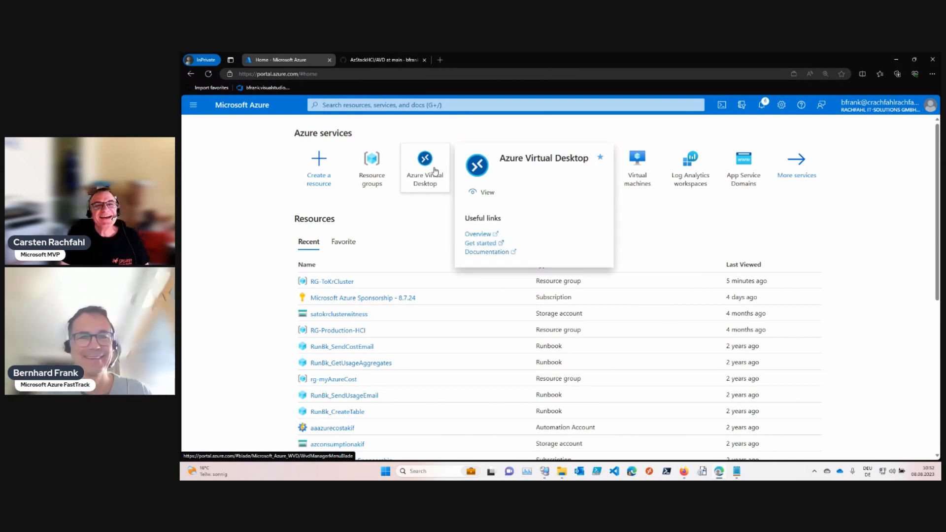
pyautogui.click(432, 162)
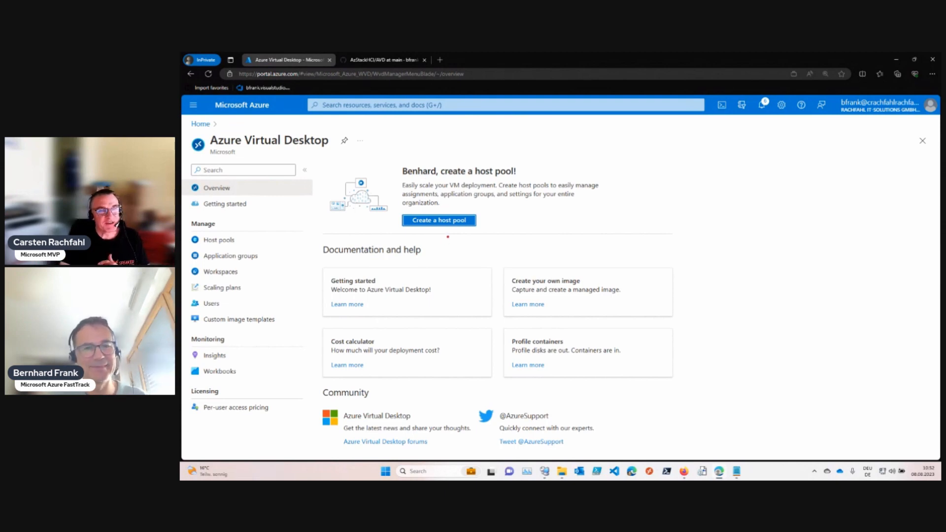
pyautogui.moveTo(448, 237); pyautogui.dragTo(472, 286)
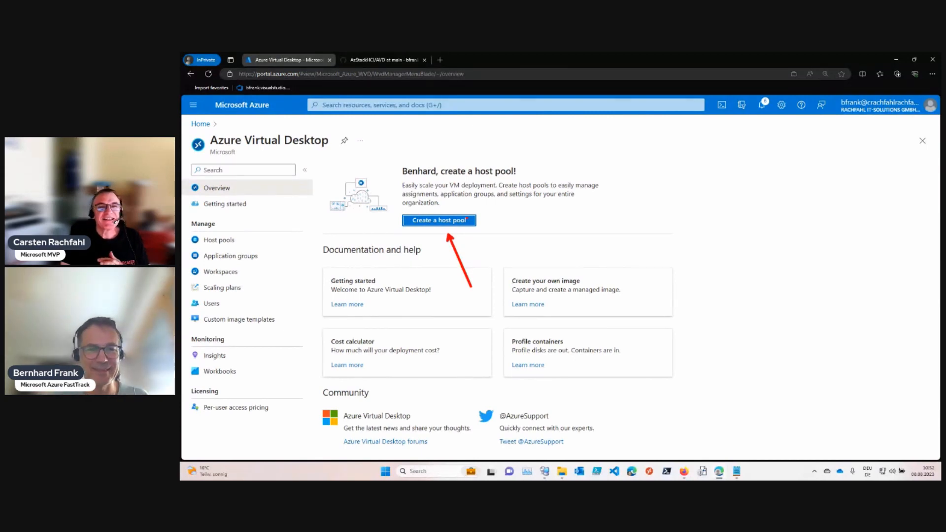
pyautogui.press('Escape')
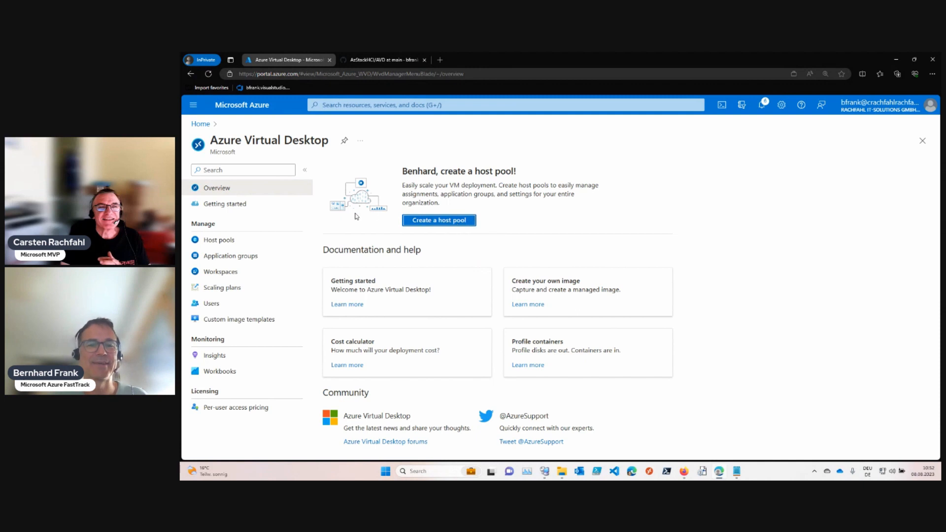
pyautogui.click(260, 239)
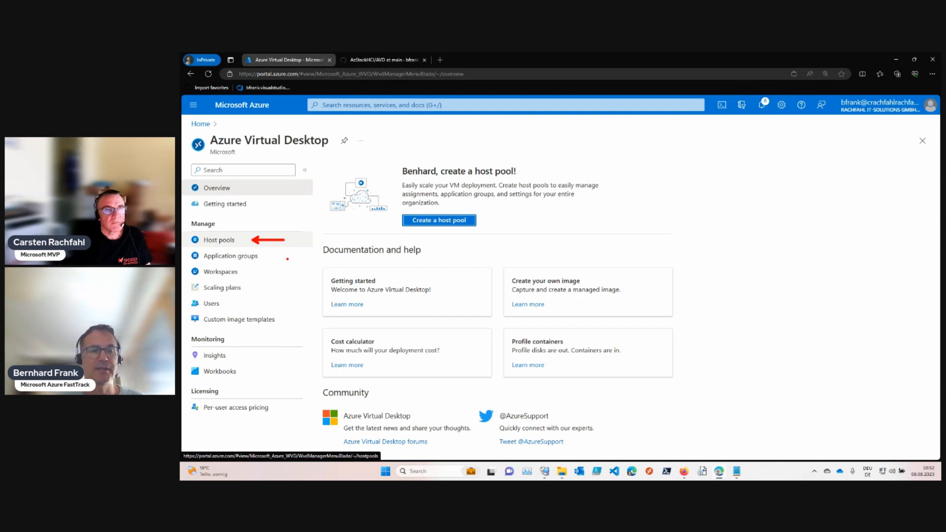
pyautogui.moveTo(266, 256); pyautogui.dragTo(286, 256)
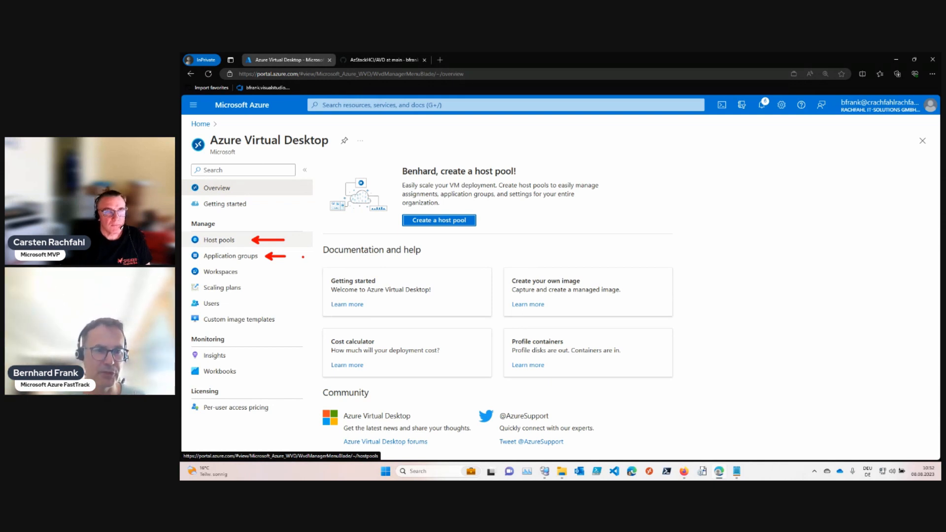
pyautogui.moveTo(253, 274); pyautogui.dragTo(276, 273)
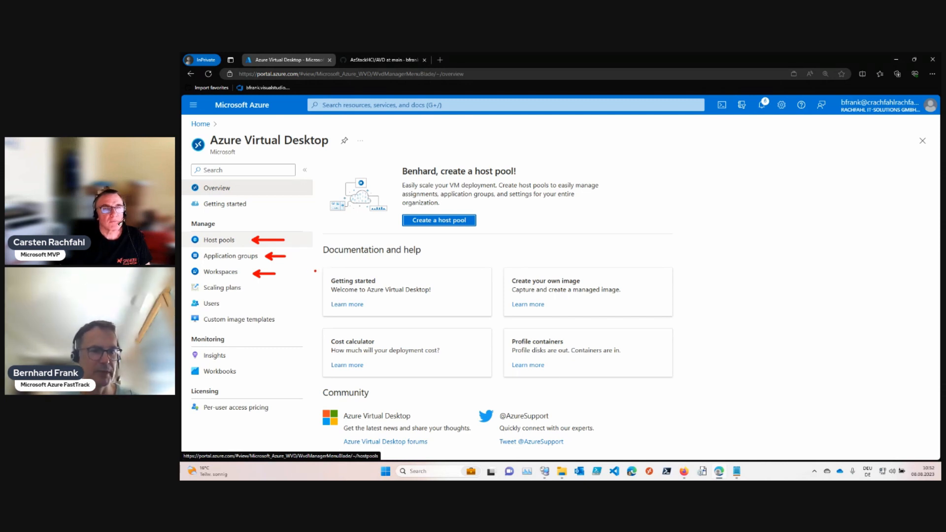
pyautogui.moveTo(300, 230); pyautogui.dragTo(309, 247)
pyautogui.click(310, 242)
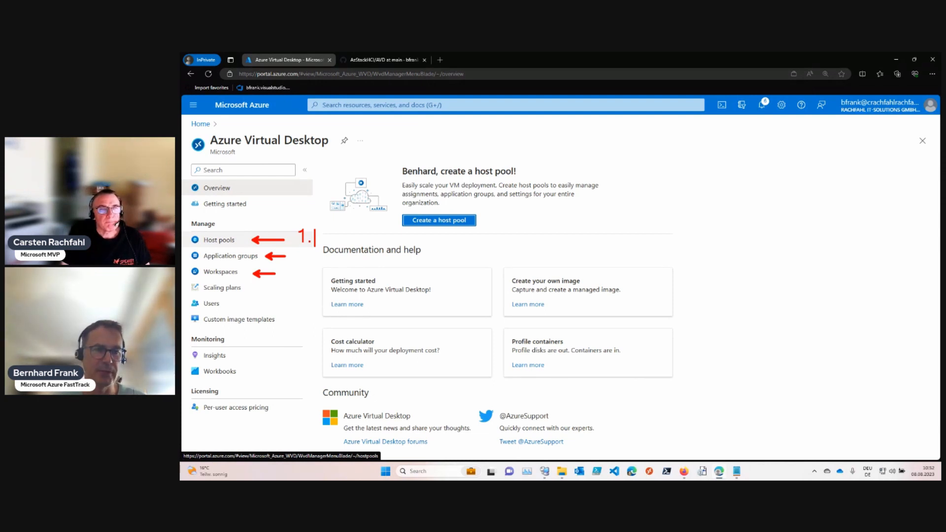
pyautogui.press('Escape')
# Start creating a host pool from the host pools overview, using the subscription Microsoft Azure Sponsorship - 8.7.24.
pyautogui.click(239, 240)
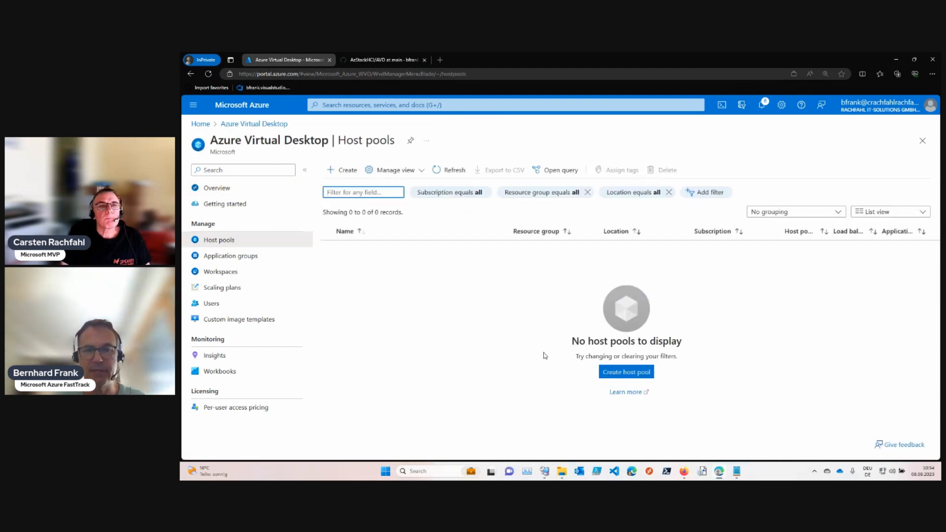
pyautogui.click(623, 375)
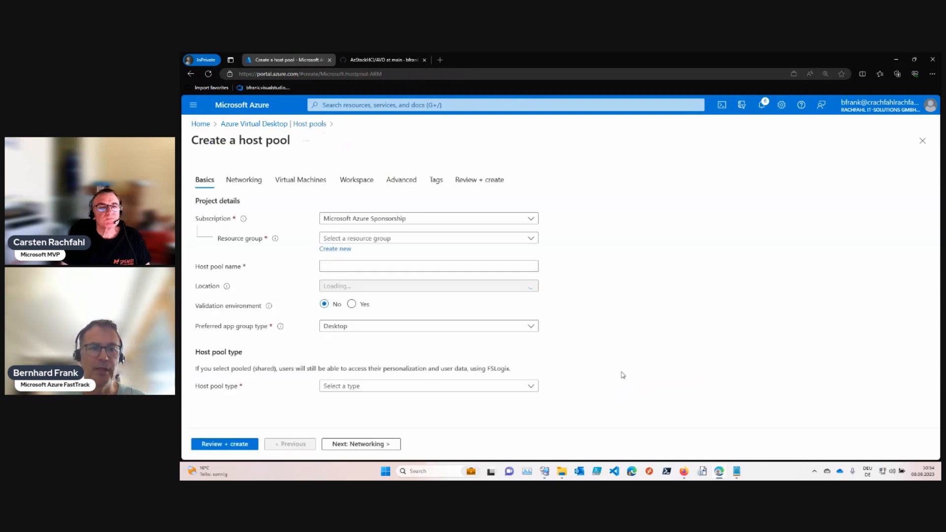
pyautogui.click(435, 220)
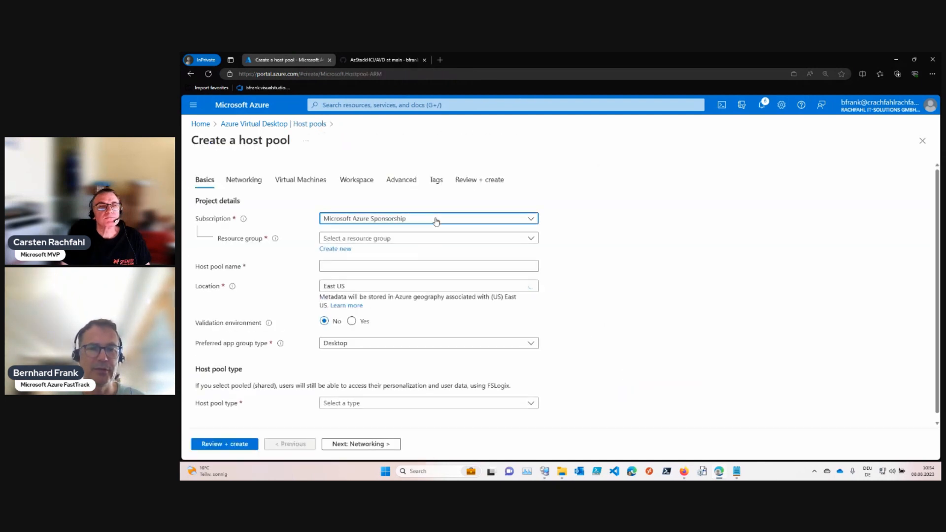
pyautogui.click(434, 269)
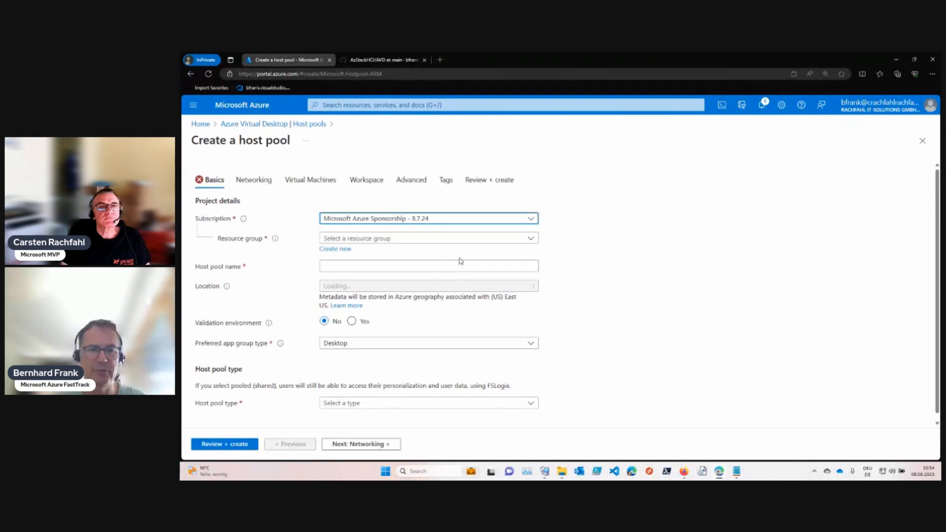
# Create a new resource group named RG-AVD-WE for the host pool.
pyautogui.click(339, 250)
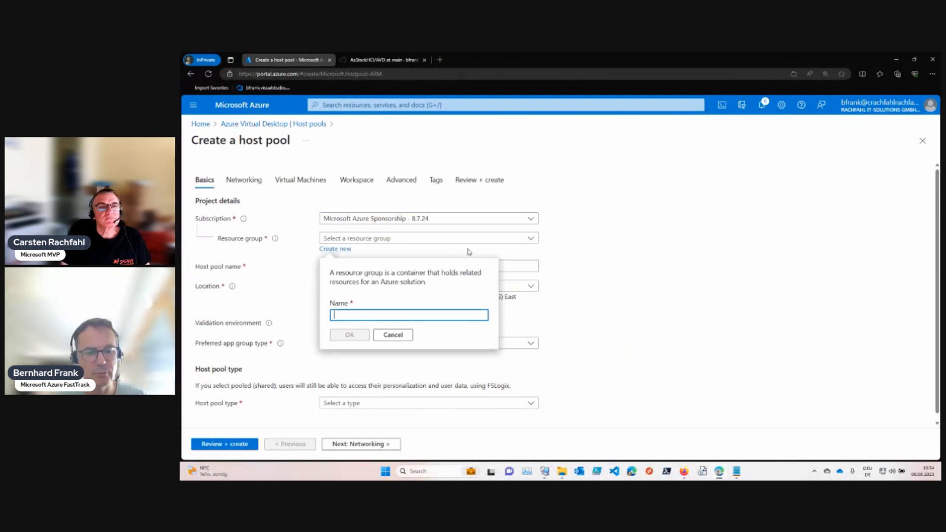
pyautogui.write('RG-A')
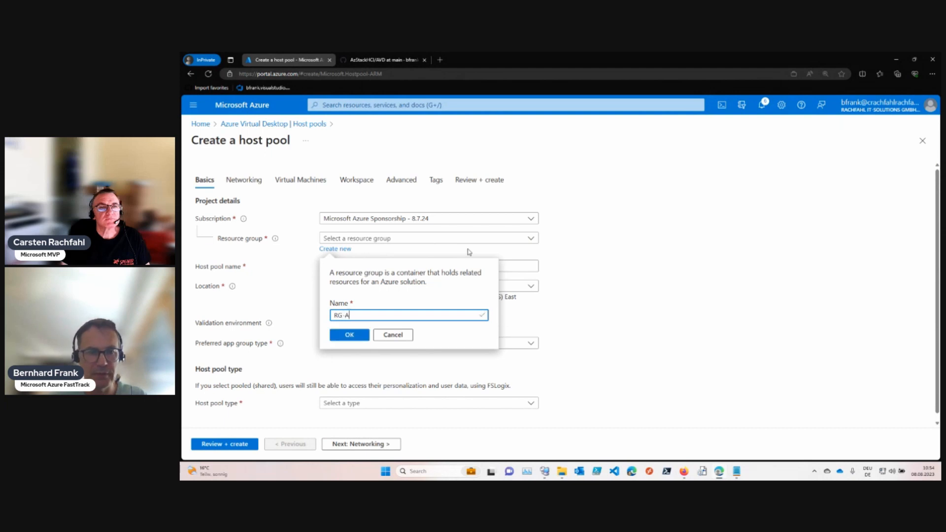
pyautogui.write('VD-WE')
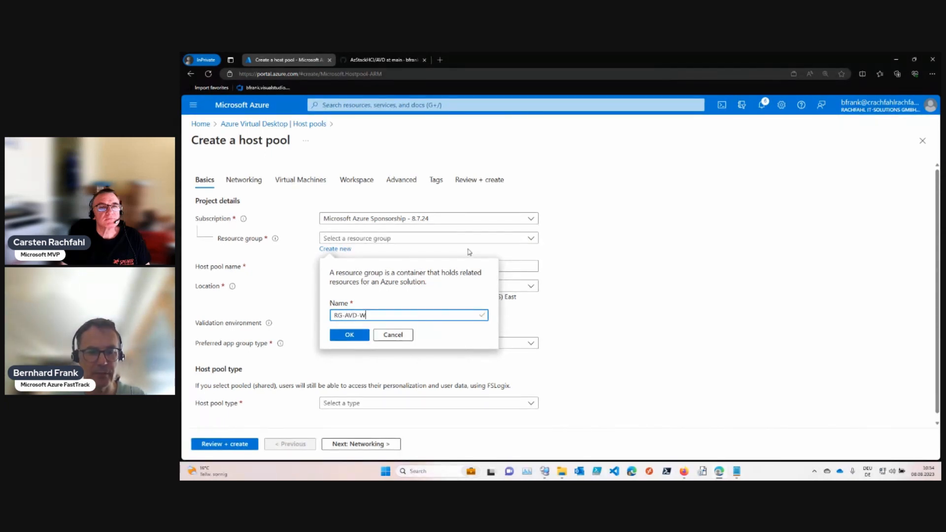
pyautogui.click(342, 335)
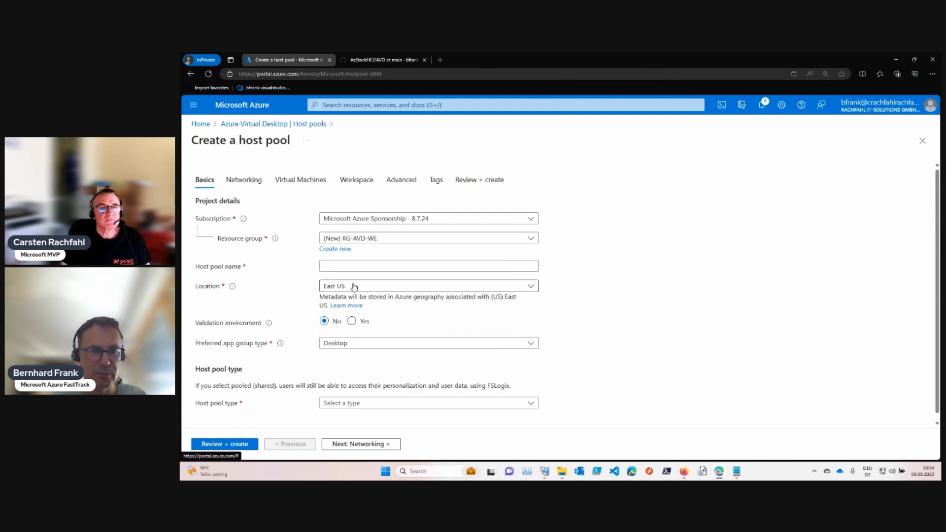
# Set the host pool's location to West Europe and name the pool AVD-HCI-HP1.
pyautogui.click(353, 286)
pyautogui.write('wes')
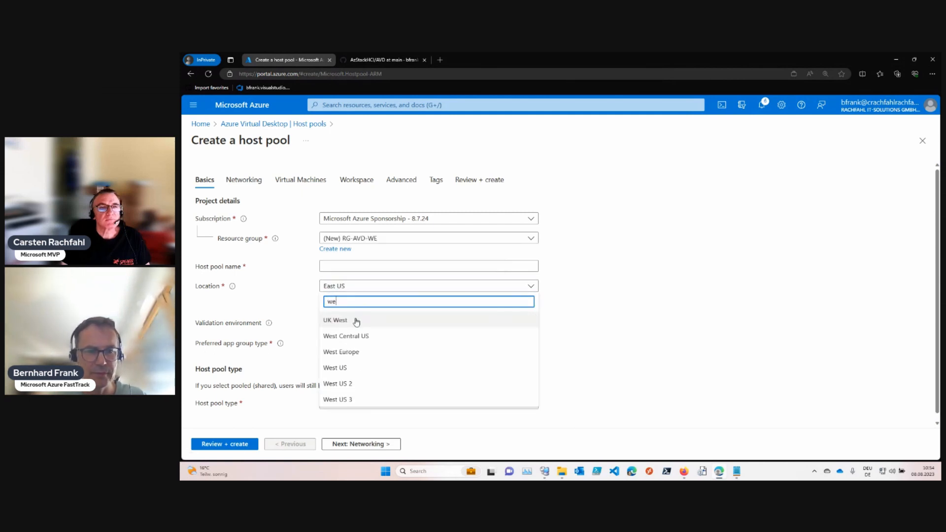
pyautogui.click(355, 353)
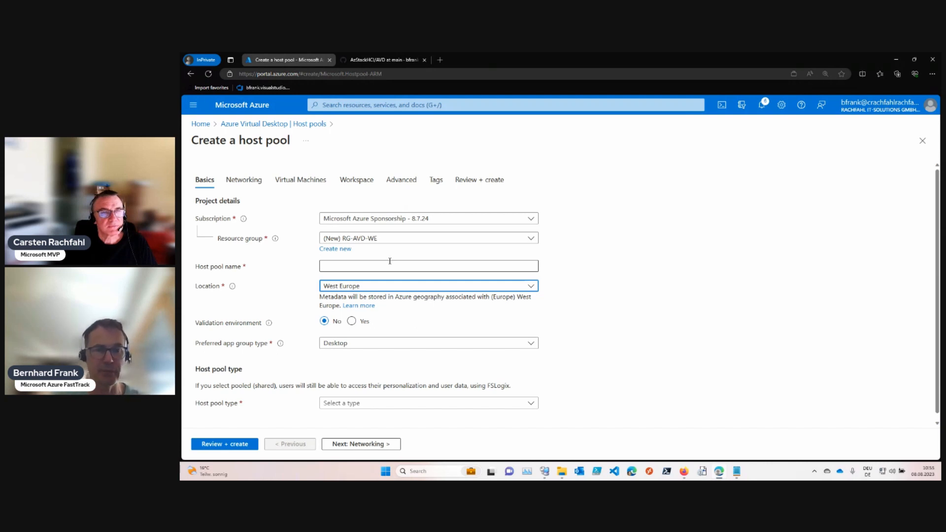
pyautogui.click(364, 266)
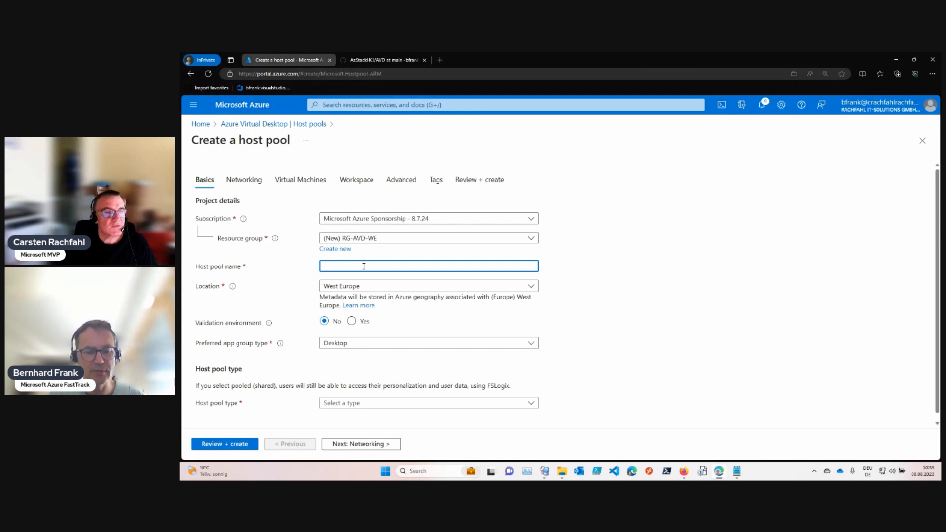
pyautogui.write('AVD-')
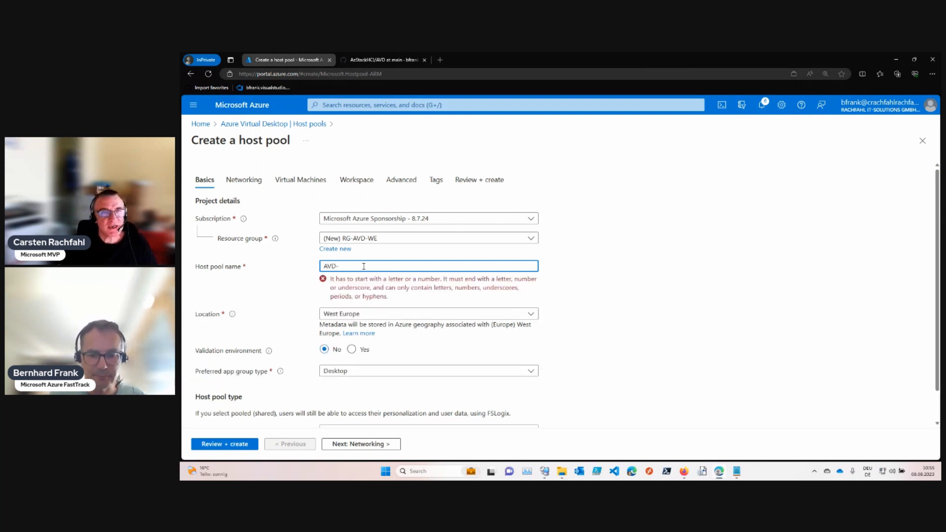
pyautogui.write('HCI-')
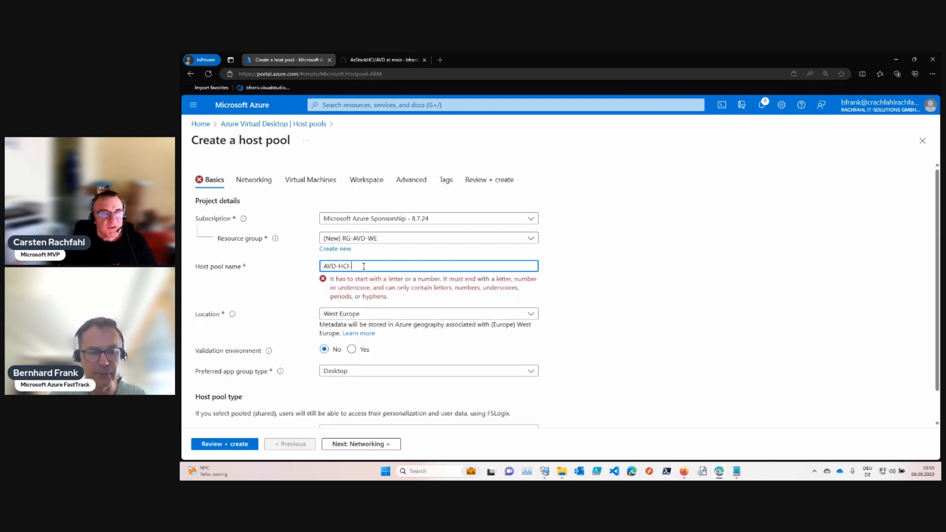
pyautogui.write('HP1')
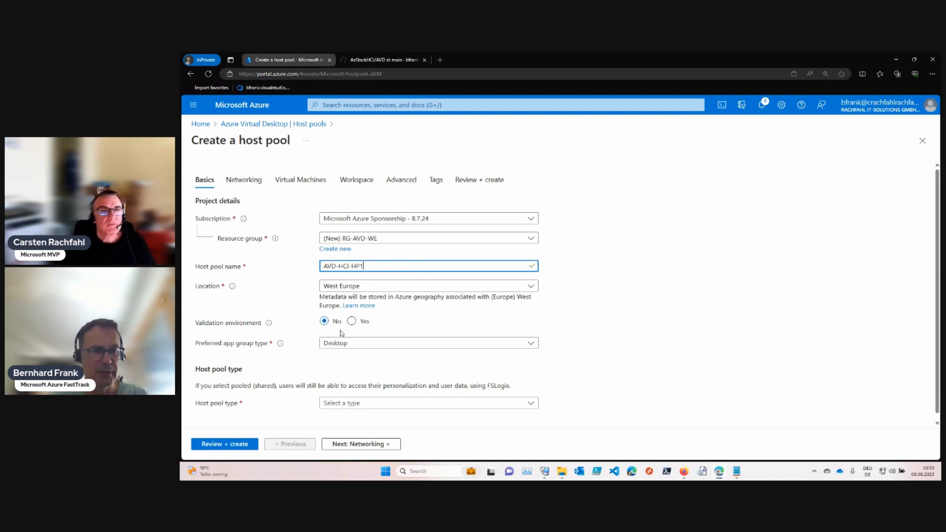
# Choose Desktop as the preferred app group type and Pooled as the host pool type.
pyautogui.scroll(-1, 419, 339)
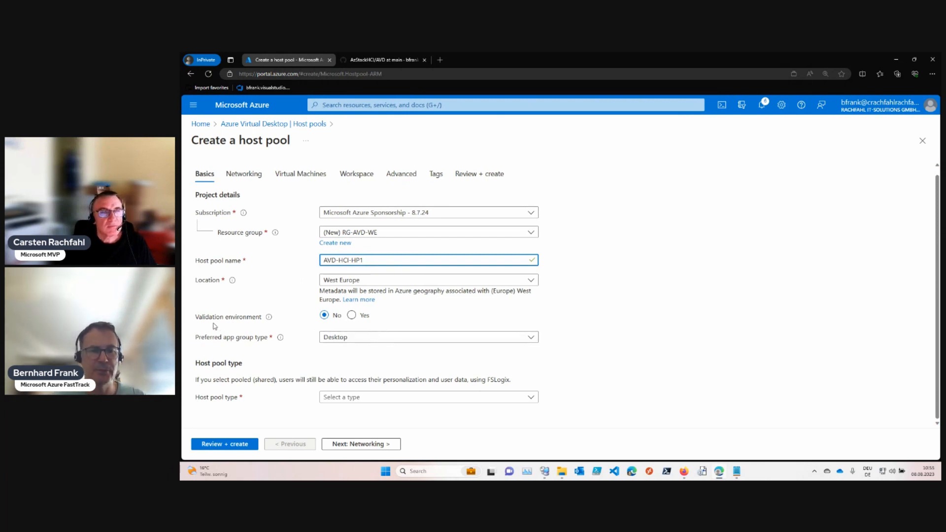
pyautogui.click(379, 338)
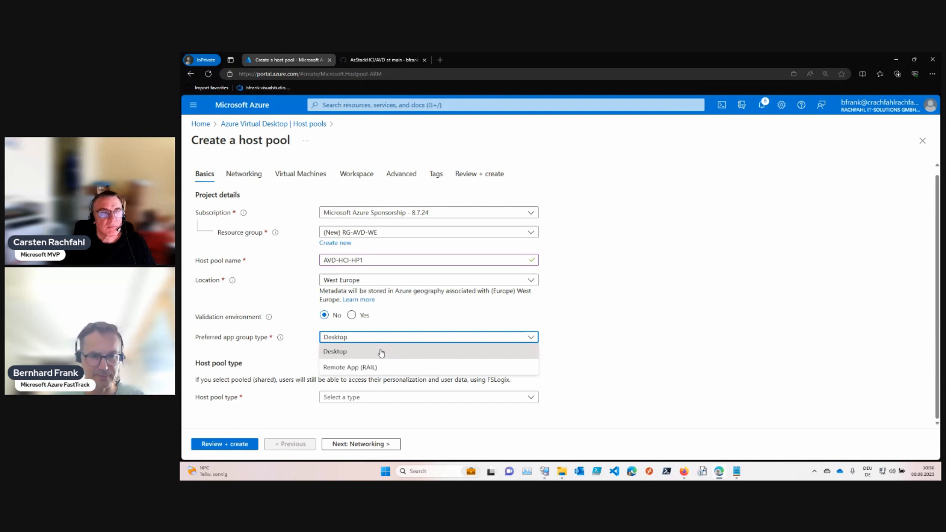
pyautogui.click(381, 353)
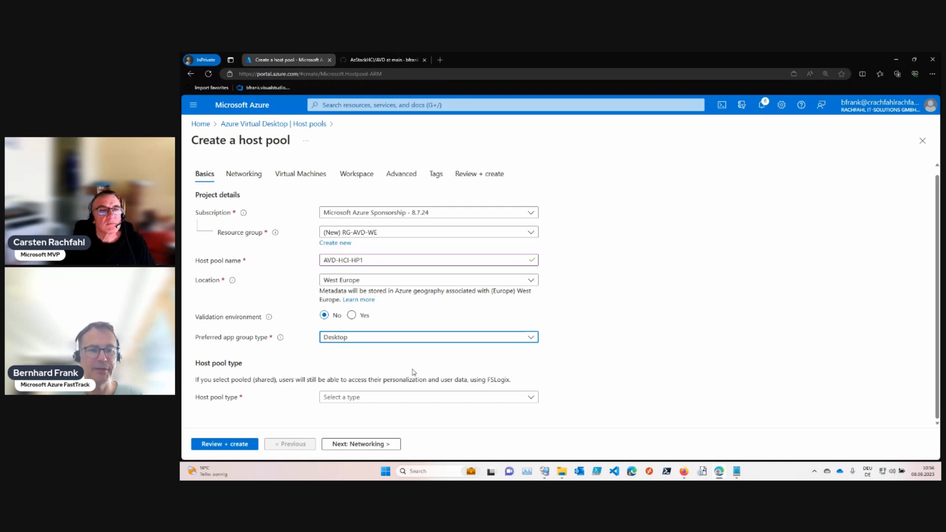
pyautogui.click(513, 402)
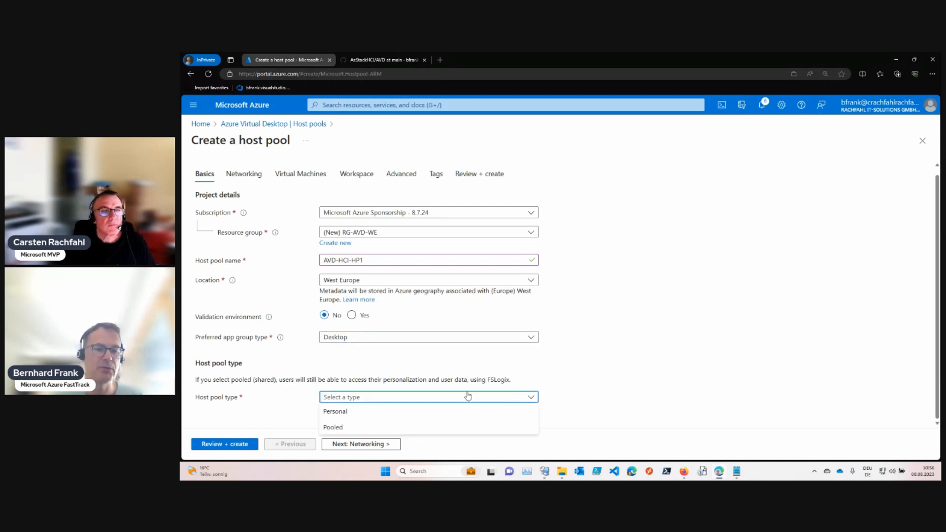
pyautogui.click(388, 427)
# Set the load balancing algorithm to Depth-first and the max session limit to 5.
pyautogui.scroll(-2, 377, 394)
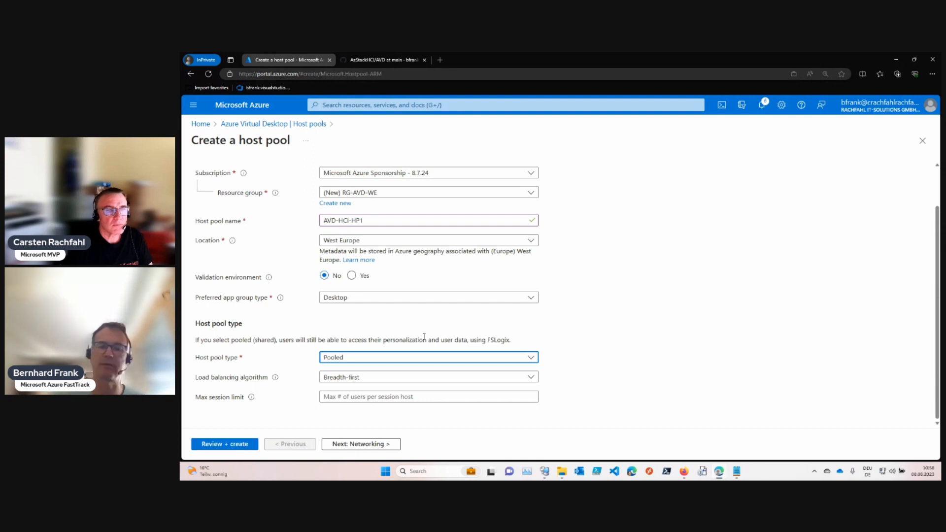
pyautogui.click(378, 381)
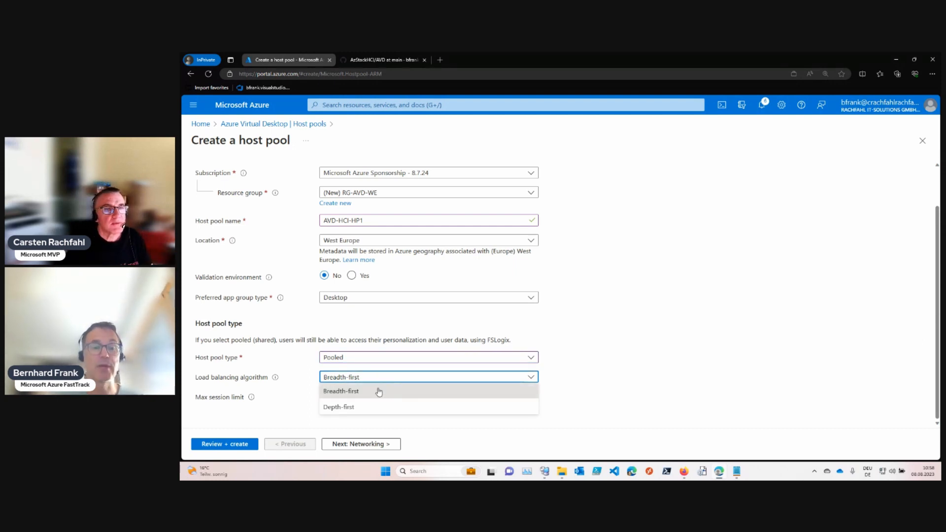
pyautogui.click(378, 392)
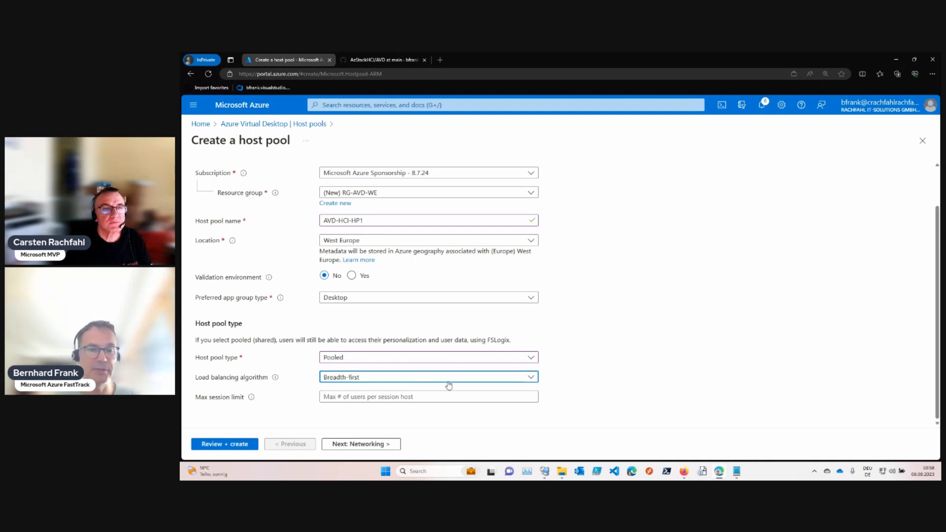
pyautogui.click(402, 380)
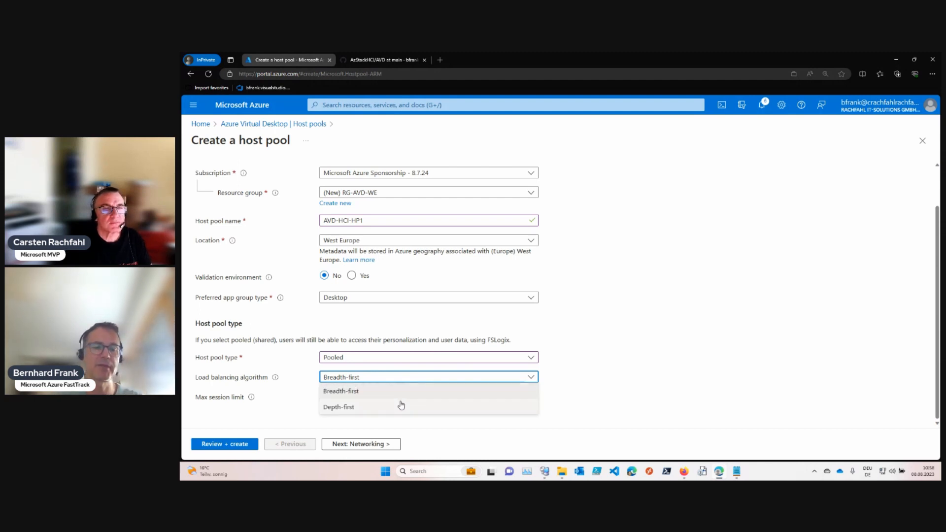
pyautogui.click(400, 403)
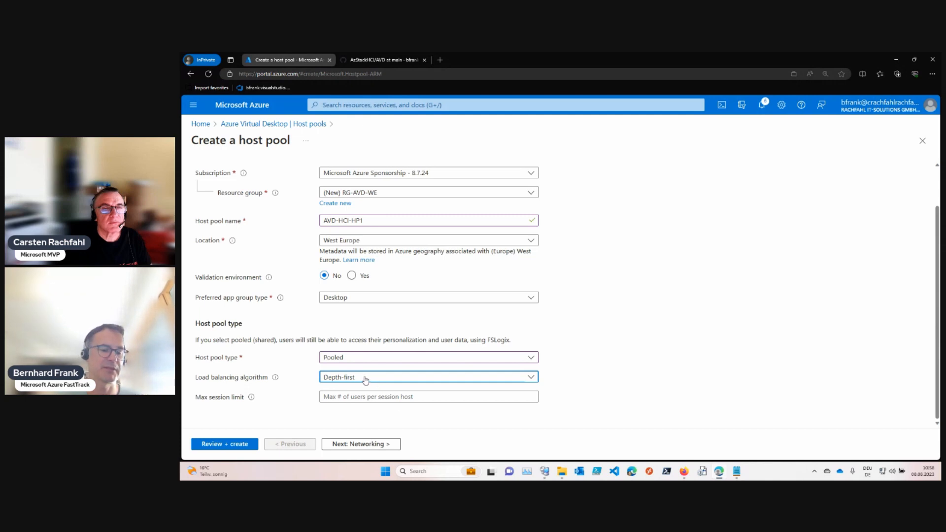
pyautogui.click(418, 391)
pyautogui.write('5')
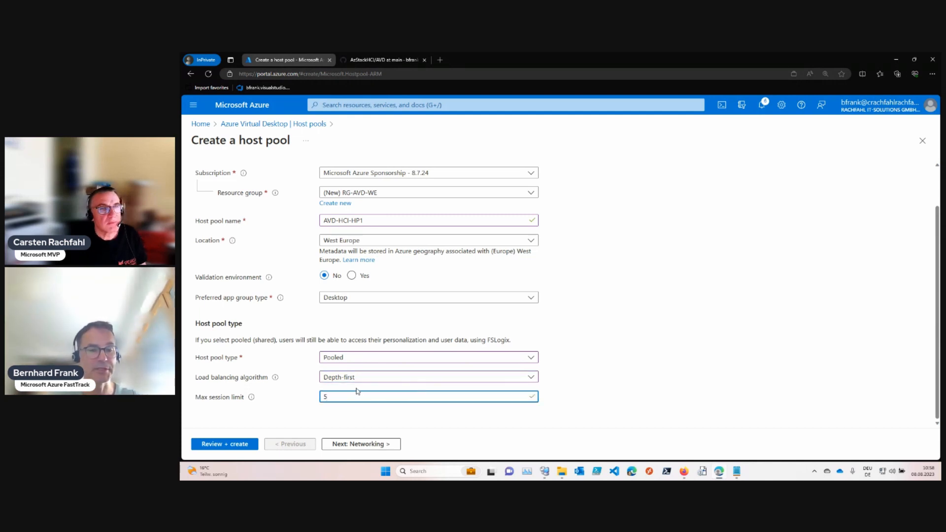
pyautogui.click(412, 381)
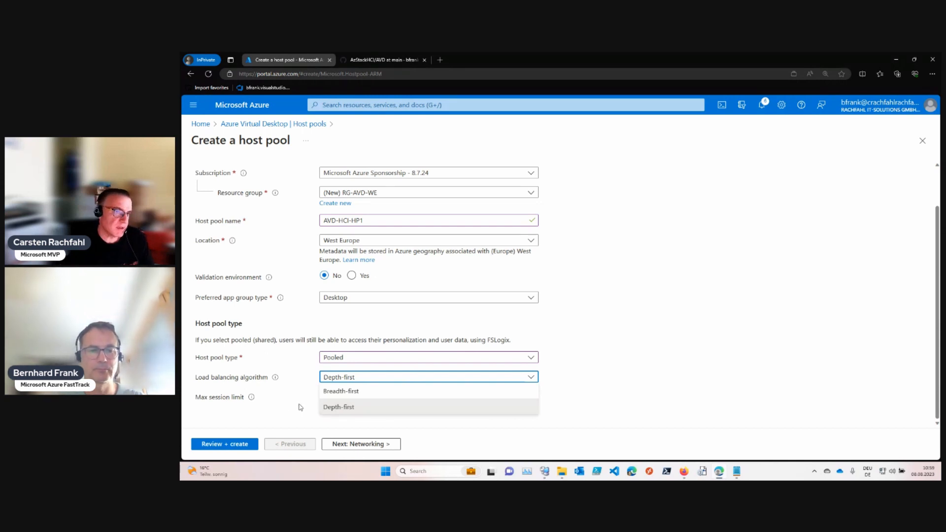
pyautogui.click(397, 412)
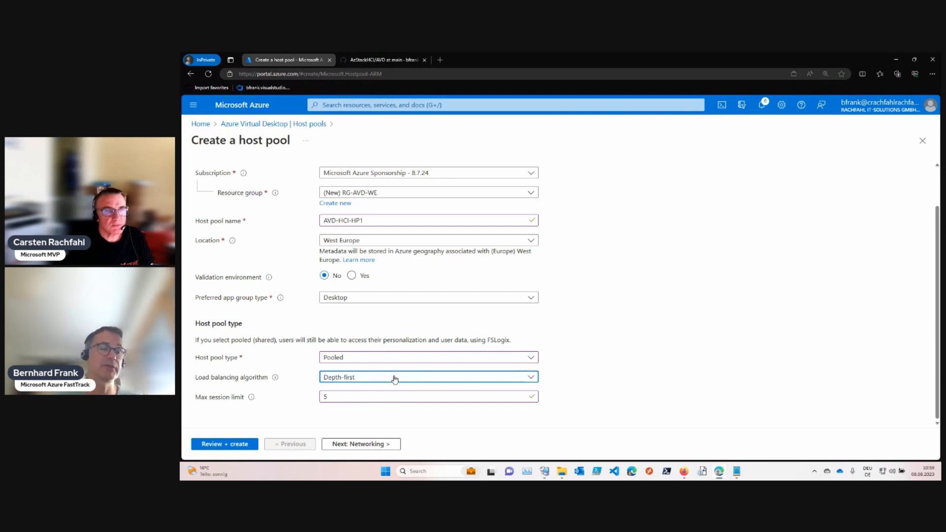
# Change the load balancing algorithm to Breadth-first and continue to the host pool's networking settings.
pyautogui.click(394, 378)
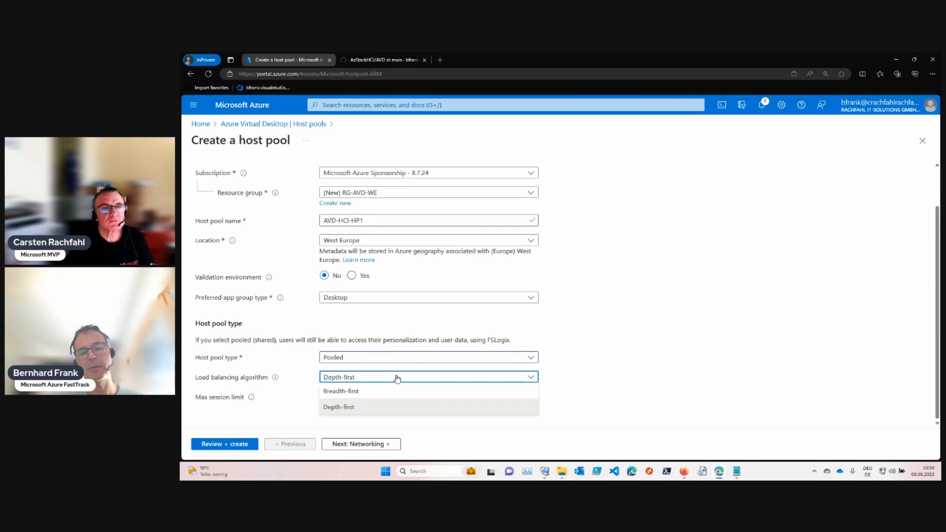
pyautogui.click(374, 392)
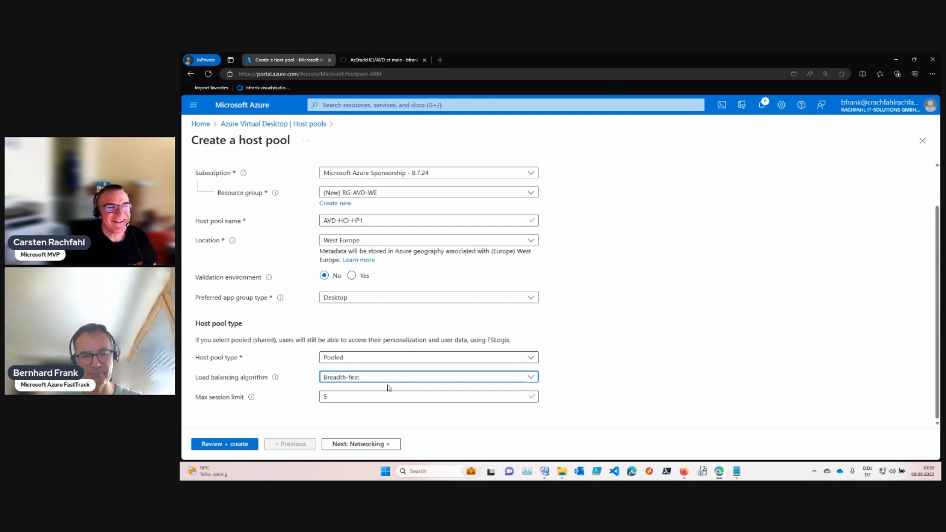
pyautogui.click(390, 446)
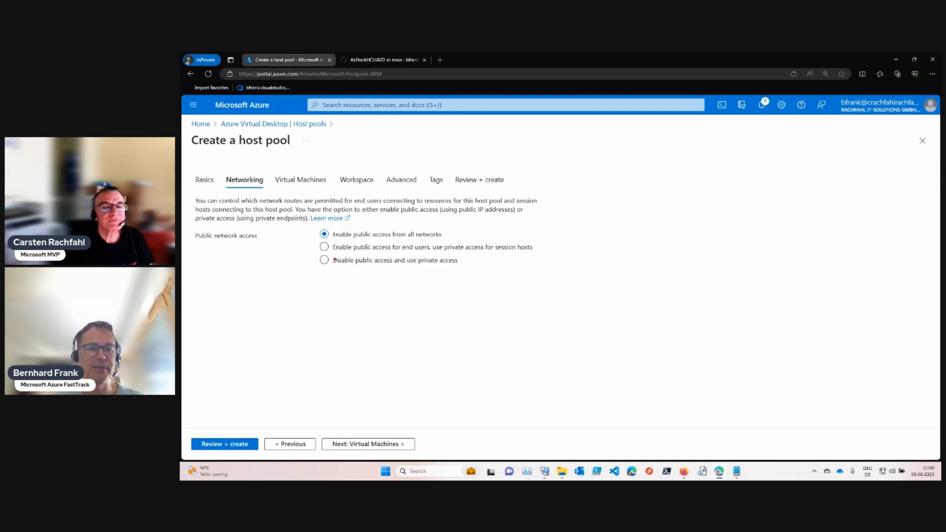
# Keep public access enabled from all networks and continue to the virtual machine settings.
pyautogui.moveTo(313, 263); pyautogui.dragTo(256, 270)
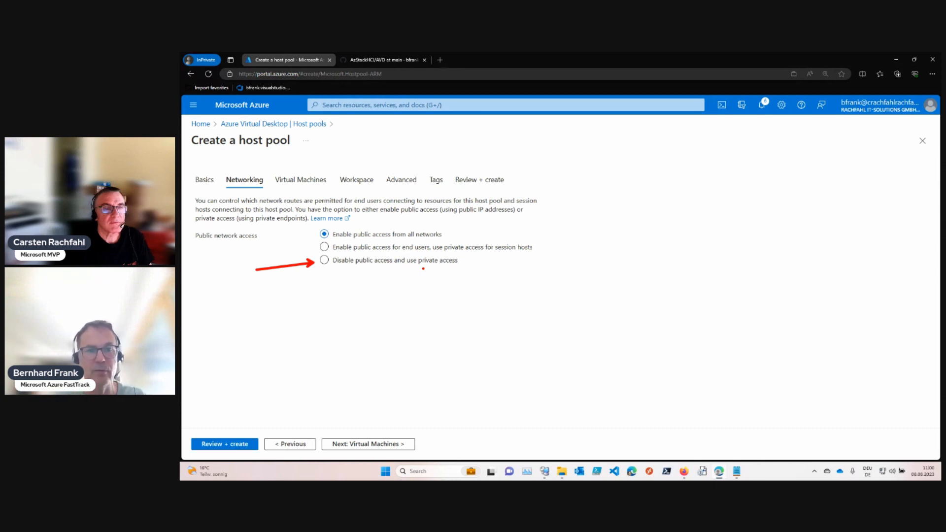
pyautogui.press('Escape')
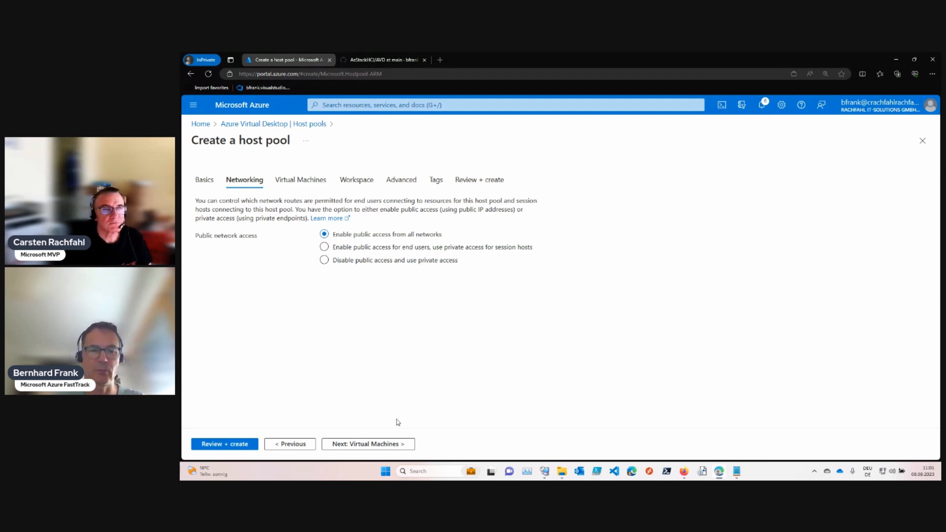
pyautogui.click(391, 445)
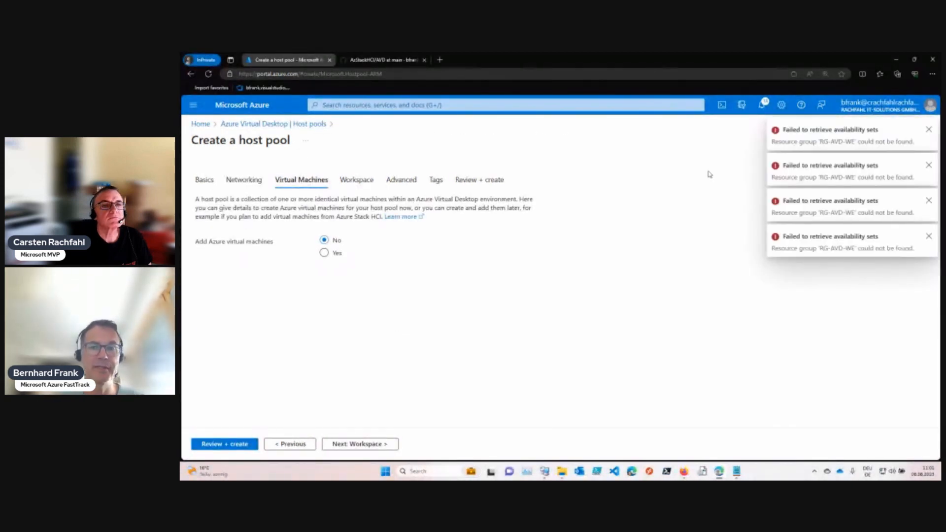
# Dismiss all the error notifications about retrieving availability sets.
pyautogui.click(929, 131)
pyautogui.doubleClick(929, 131)
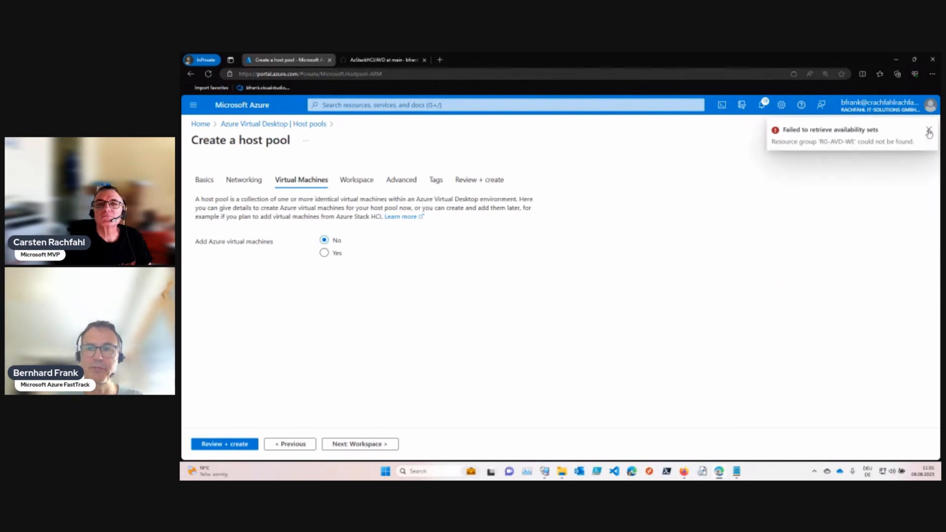
pyautogui.click(929, 130)
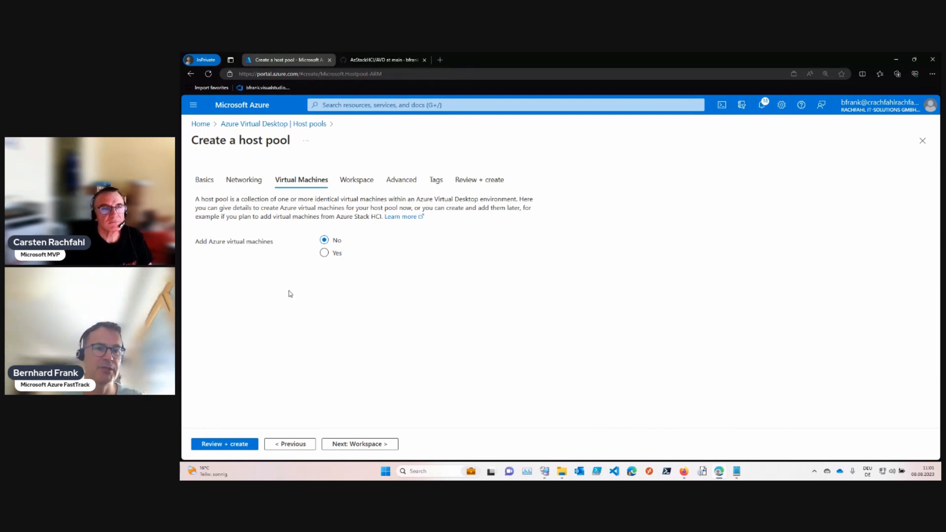
# Continue to the tags without adding Azure virtual machines, registering the desktop app group or enabling diagnostics settings.
pyautogui.click(396, 445)
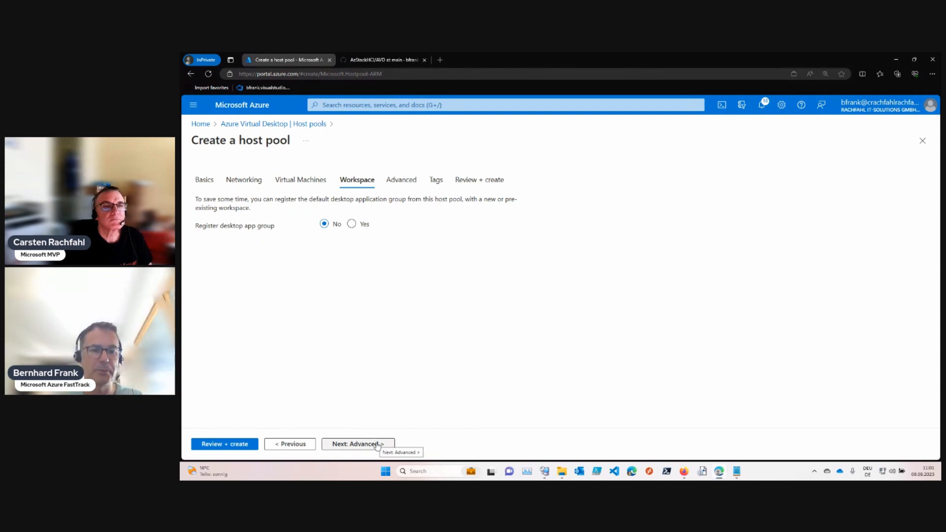
pyautogui.click(377, 445)
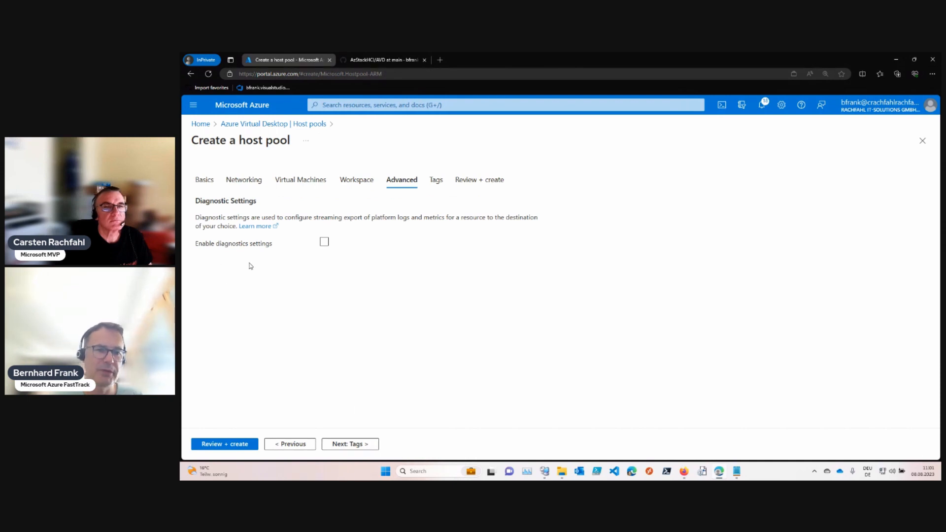
pyautogui.click(371, 446)
# Add a tag named creator with the creator's user name as its value, applied to all selected resources.
pyautogui.click(272, 301)
pyautogui.write('c')
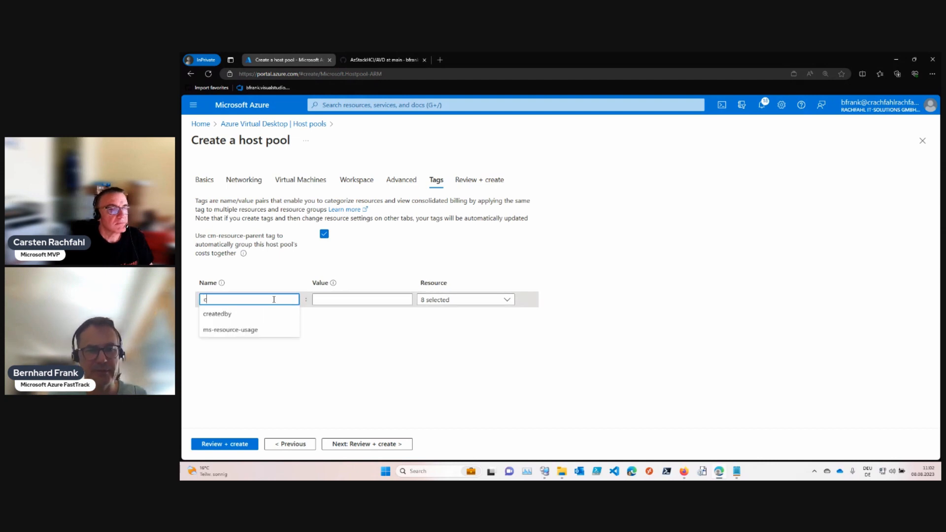
pyautogui.write('reator')
pyautogui.write('bfrank')
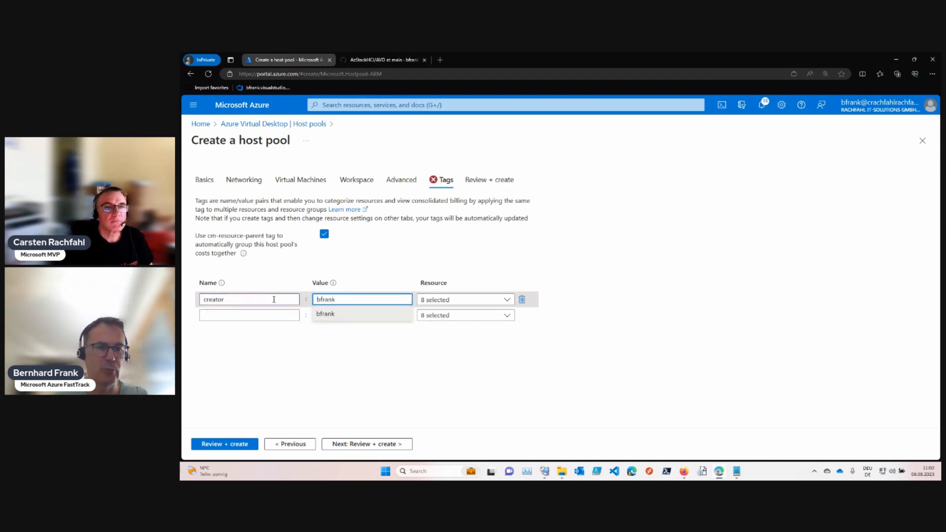
pyautogui.press('Tab')
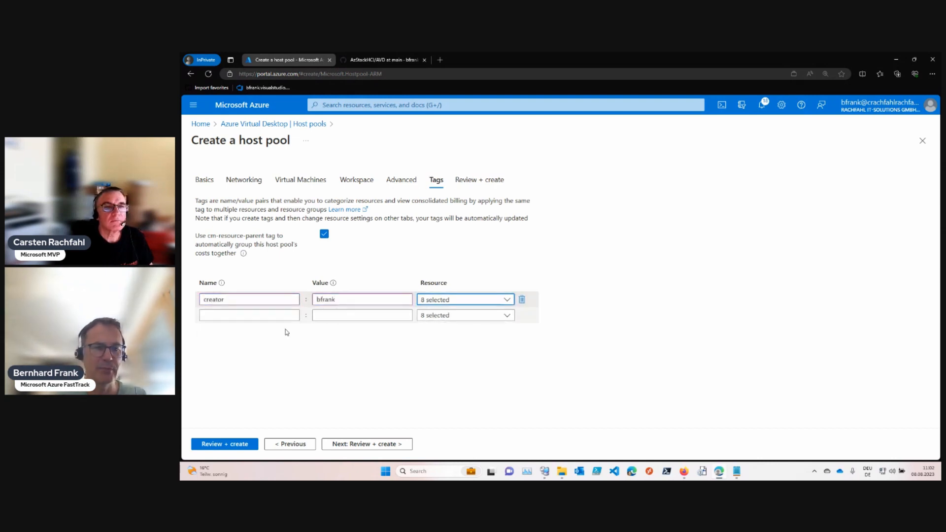
pyautogui.click(441, 347)
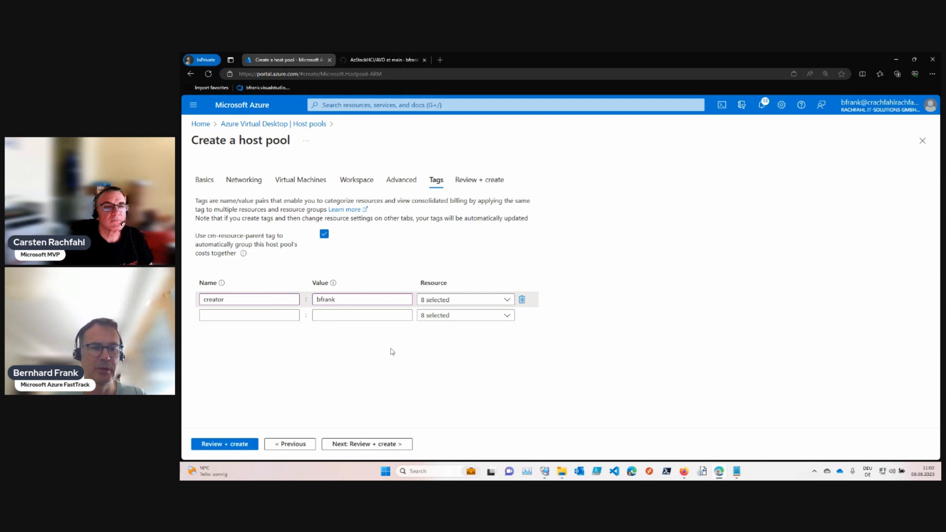
# Validate and create the host pool, and open the deployed AVD-HCI-HP1 resource to check its virtual machine overview.
pyautogui.click(383, 447)
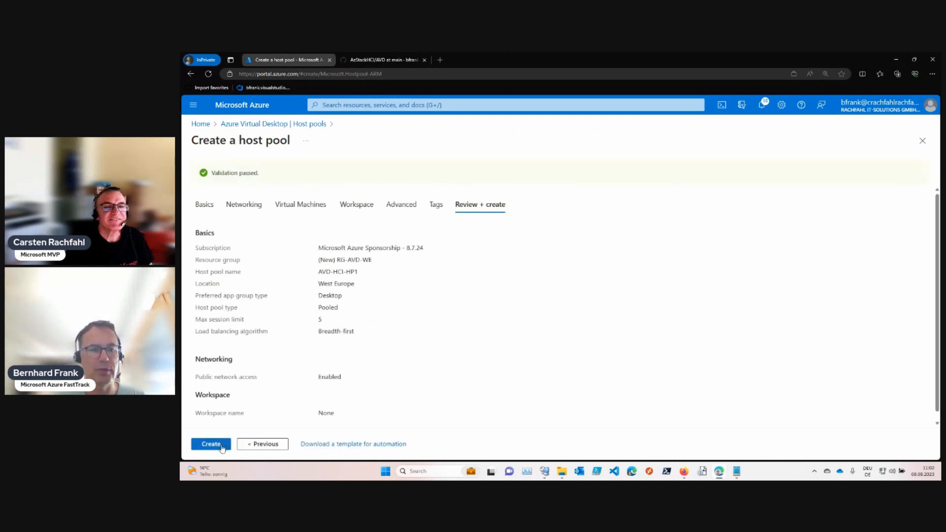
pyautogui.click(221, 447)
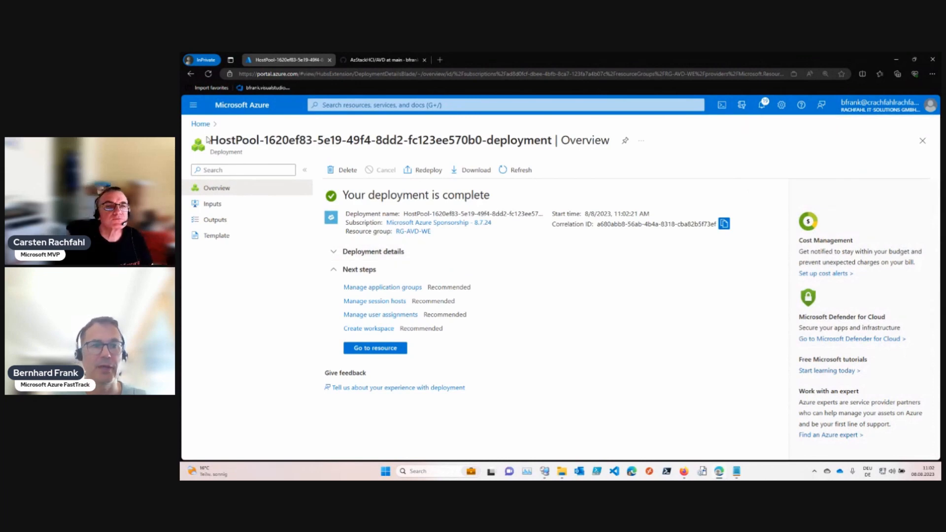
pyautogui.click(366, 349)
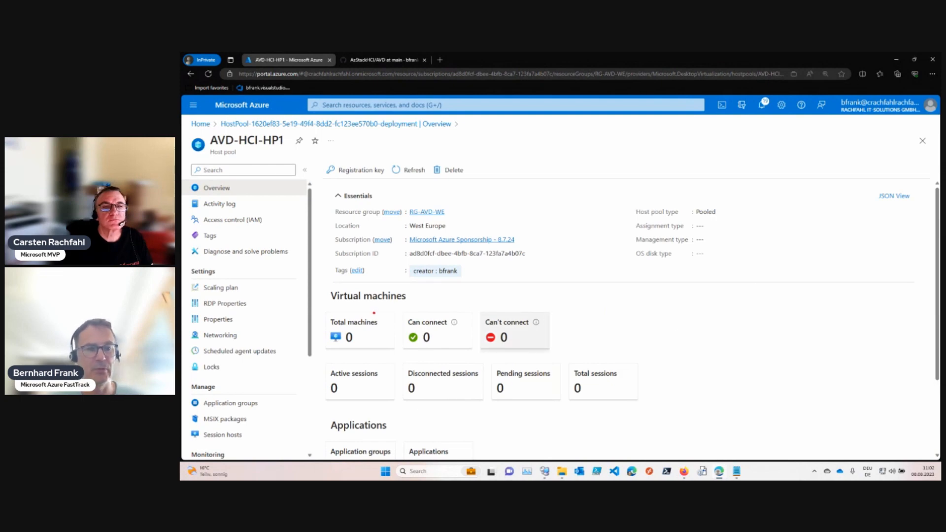
pyautogui.moveTo(371, 312); pyautogui.dragTo(422, 269)
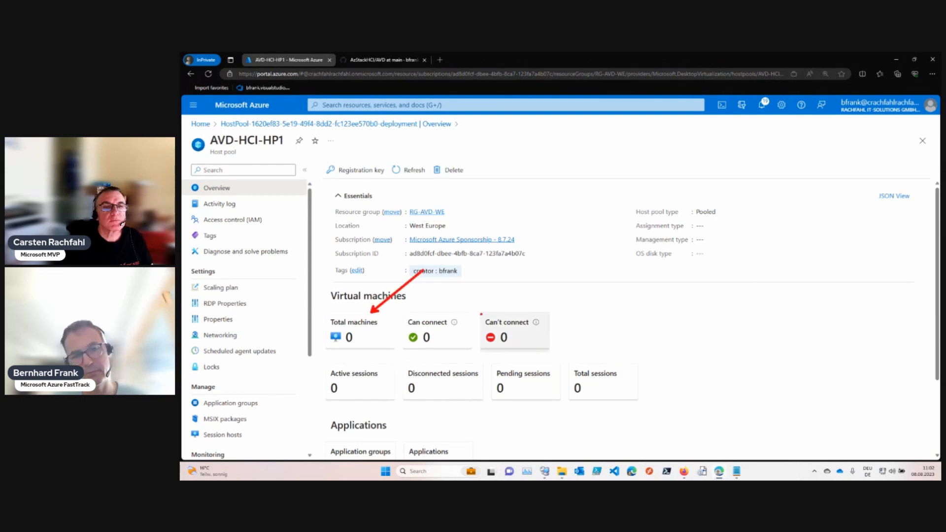